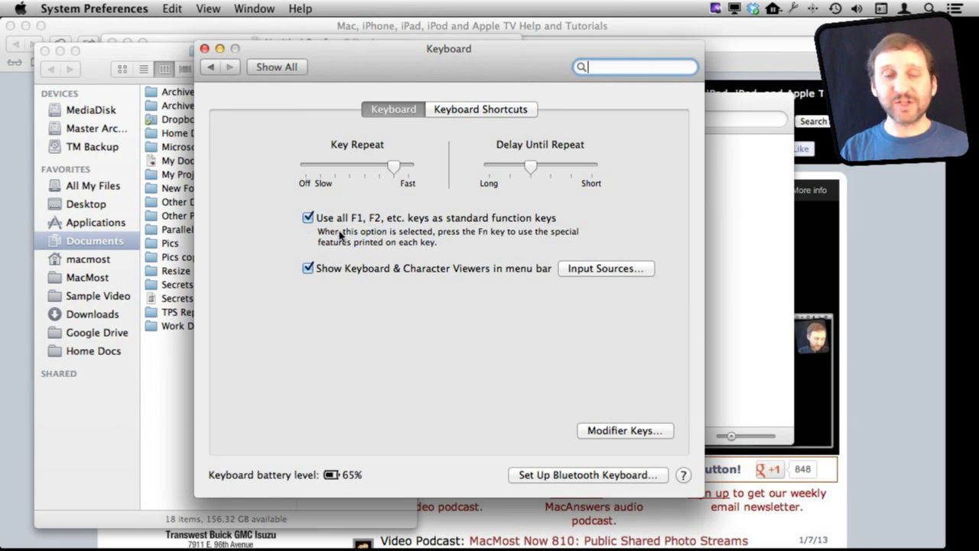
- Turn the option to use F1, F2, etc. as standard function keys off and back on
{"action": "left_click", "coordinate": [307, 218]}
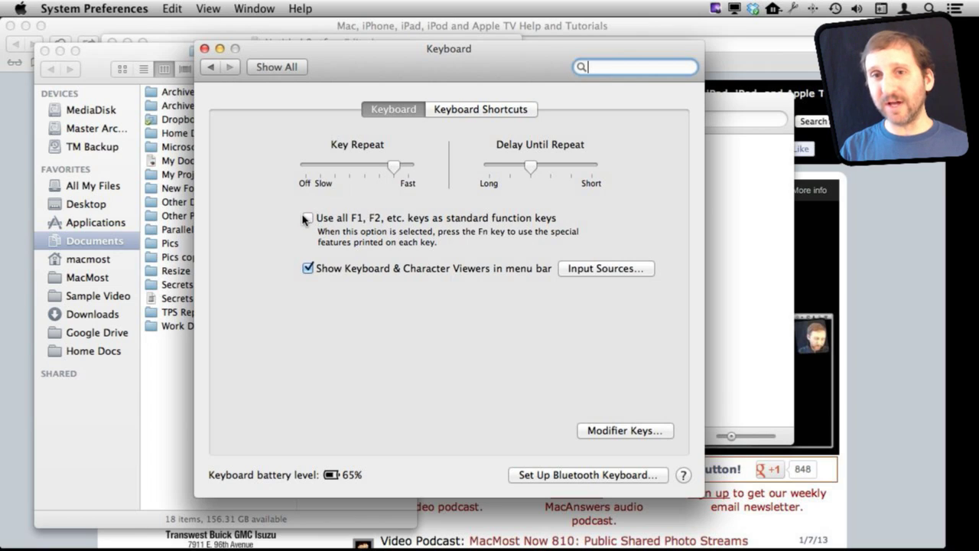
{"action": "left_click", "coordinate": [305, 219]}
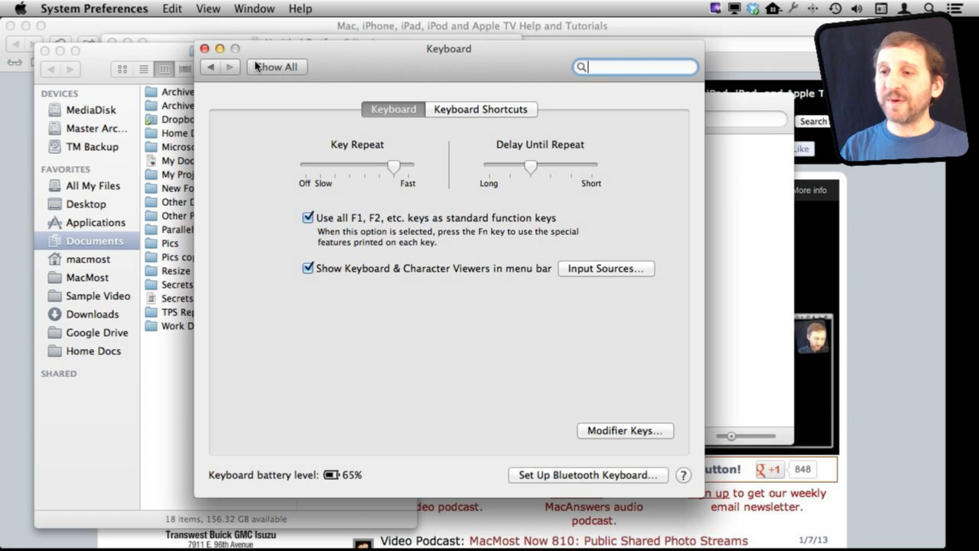
- Show the Keyboard & Text Input shortcuts and select the one that moves focus to the menu bar
{"action": "left_click", "coordinate": [467, 111]}
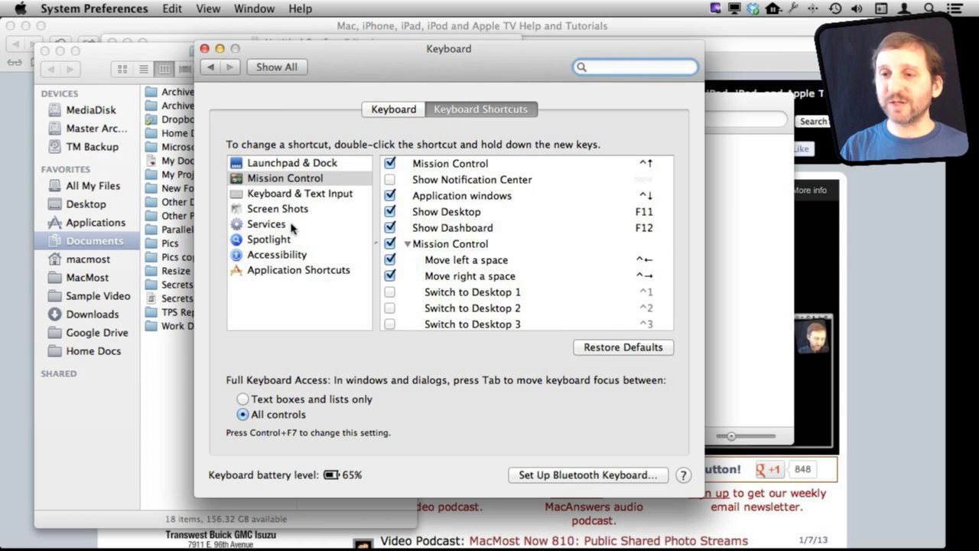
{"action": "left_click", "coordinate": [288, 196]}
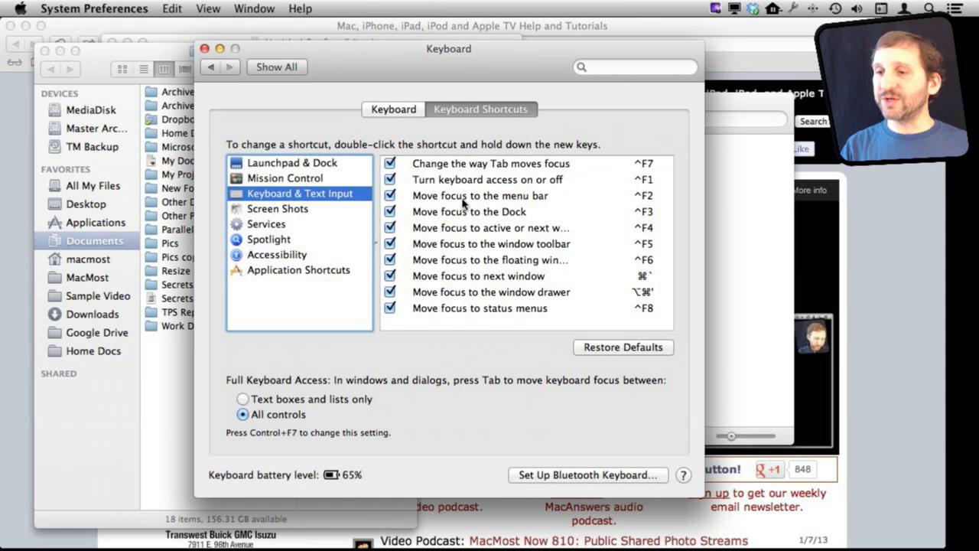
{"action": "left_click", "coordinate": [509, 198]}
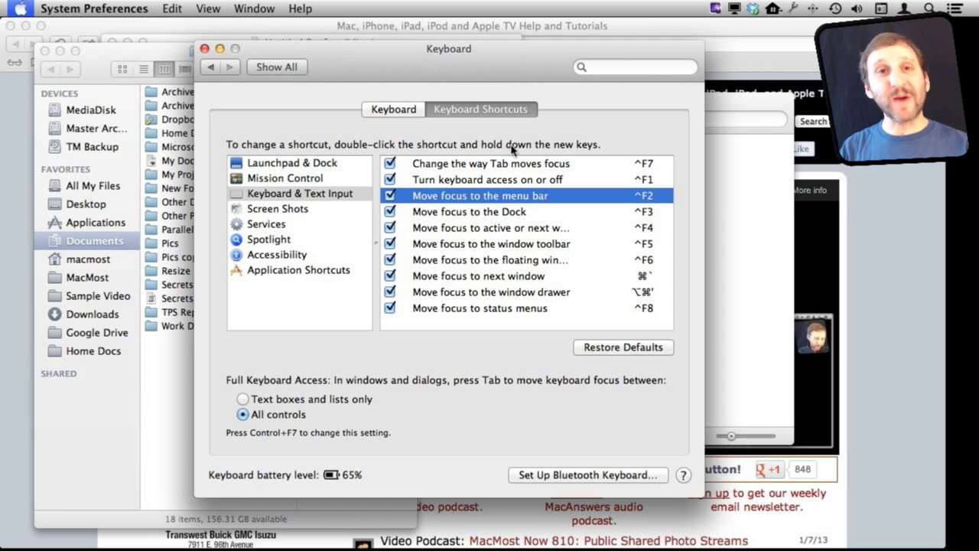
- Move keyboard focus to the menu bar and browse the commands of the Window menu
{"action": "key", "text": "ctrl+F2"}
{"action": "key", "text": "Right"}
{"action": "key", "text": "Right"}
{"action": "key", "text": "Right"}
{"action": "key", "text": "Right"}
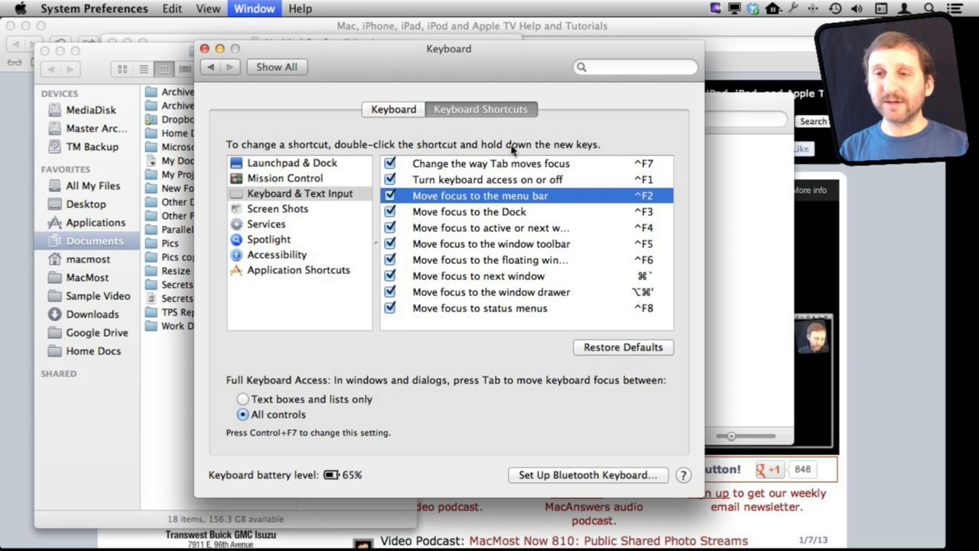
{"action": "key", "text": "Down"}
{"action": "key", "text": "Down"}
{"action": "key", "text": "Down"}
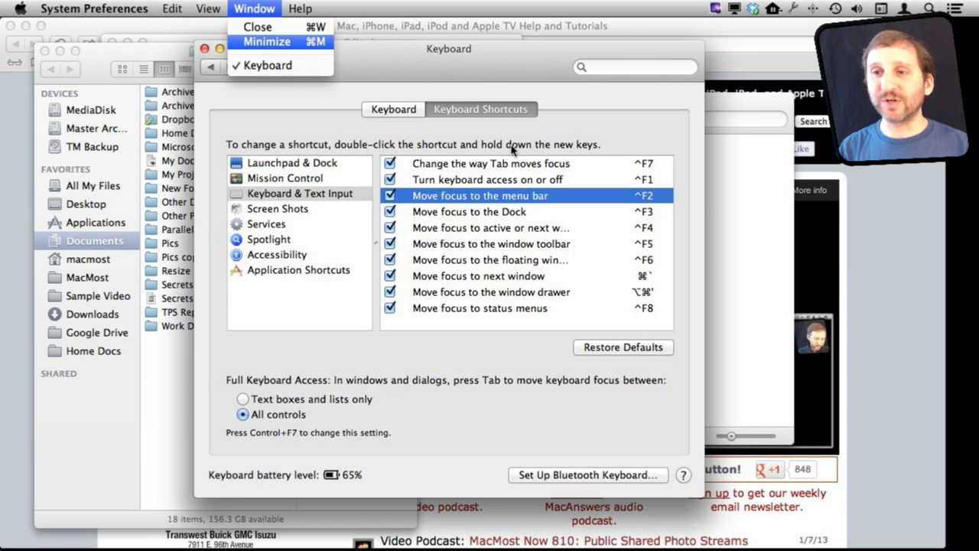
{"action": "key", "text": "Up"}
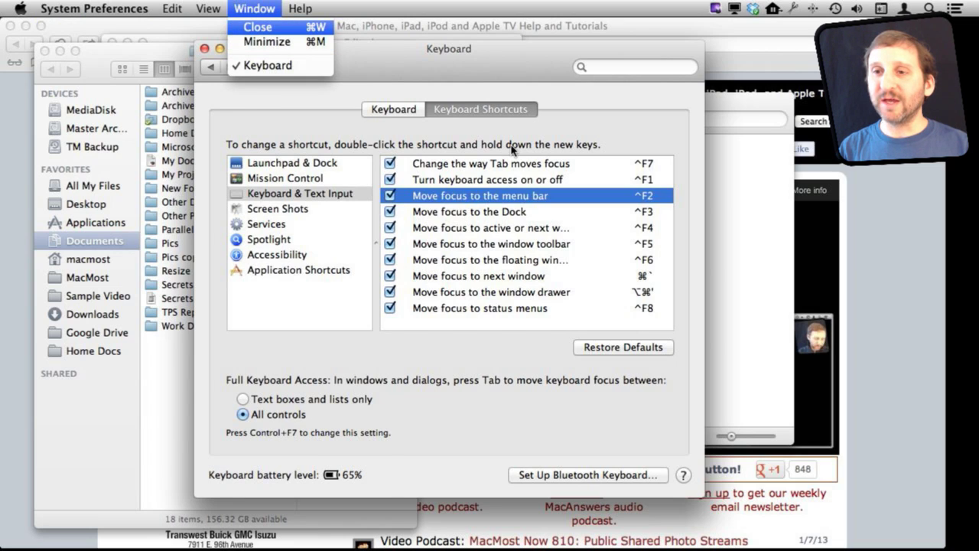
- Show the About System Preferences information from the menu bar and close it
{"action": "key", "text": "Left"}
{"action": "key", "text": "Left"}
{"action": "key", "text": "Left"}
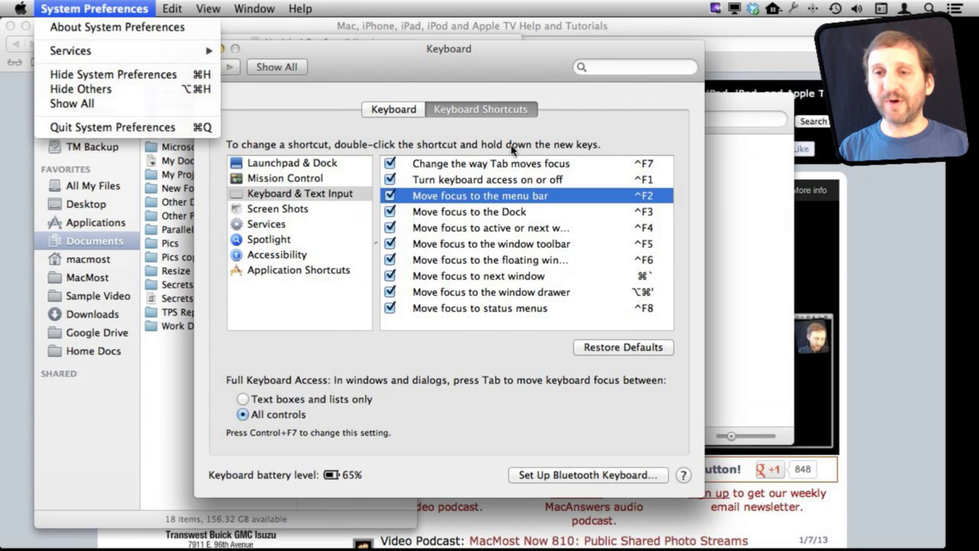
{"action": "key", "text": "Down"}
{"action": "key", "text": "Return"}
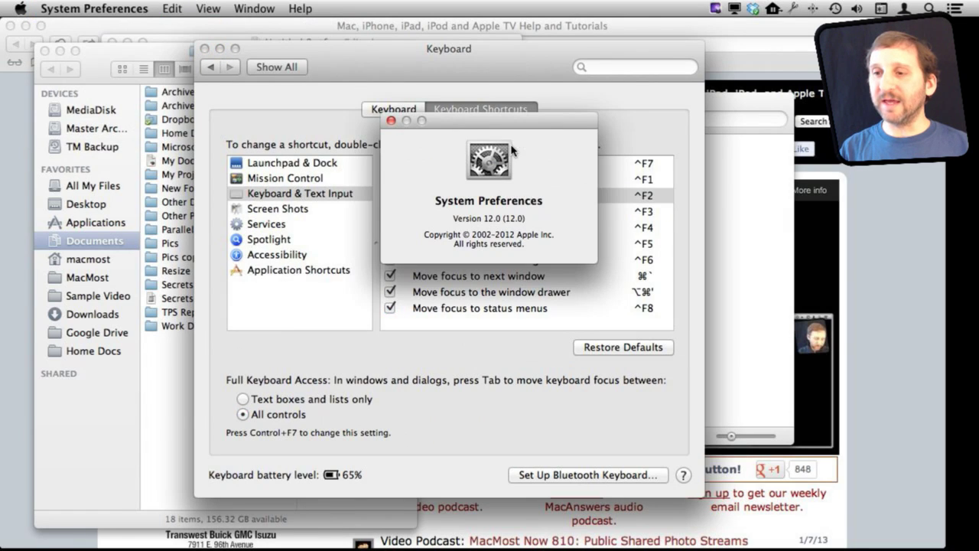
{"action": "left_click", "coordinate": [391, 121]}
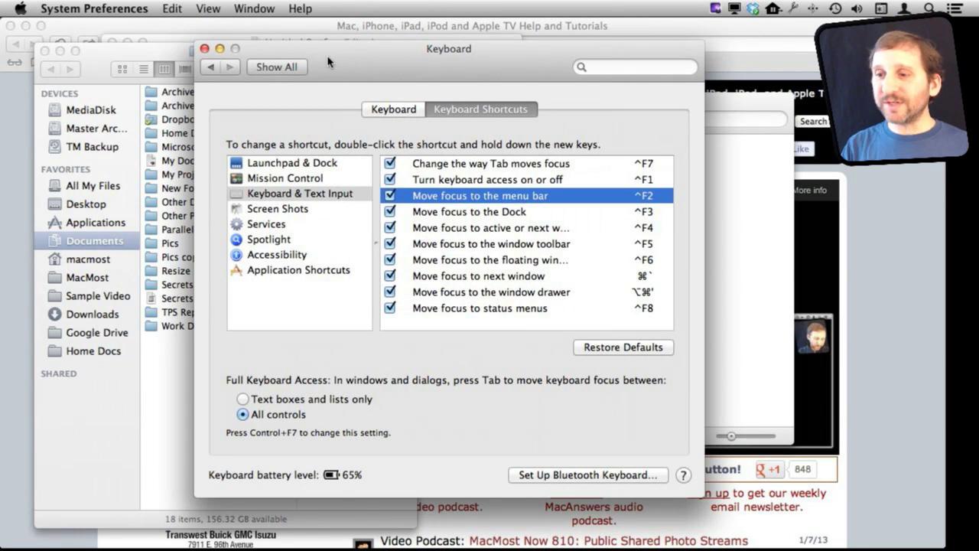
- Select the shortcut for moving focus to the Dock, move keyboard focus there and go to TextEdit
{"action": "left_click", "coordinate": [504, 214]}
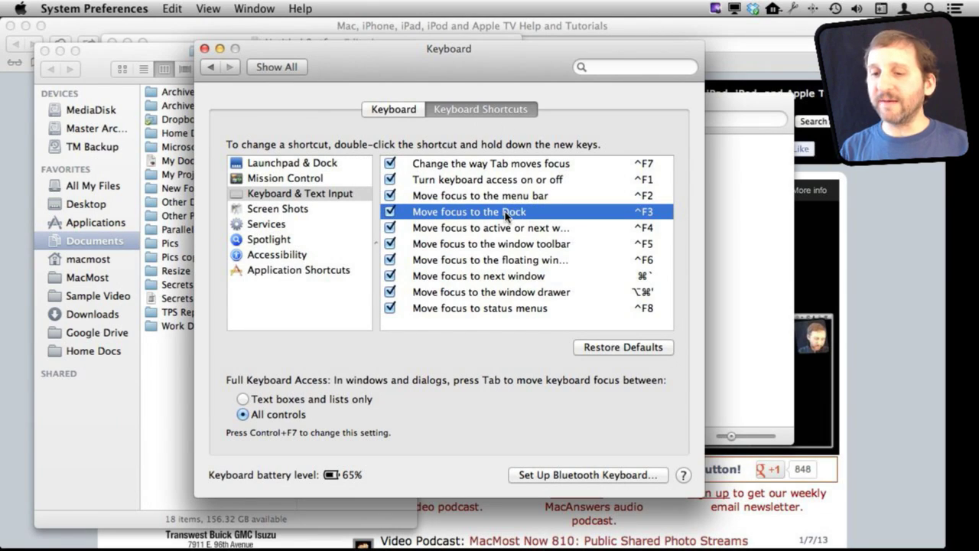
{"action": "key", "text": "ctrl+F3"}
{"action": "key", "text": "Right"}
{"action": "key", "text": "Right"}
{"action": "key", "text": "Right"}
{"action": "key", "text": "Right"}
{"action": "key", "text": "Right"}
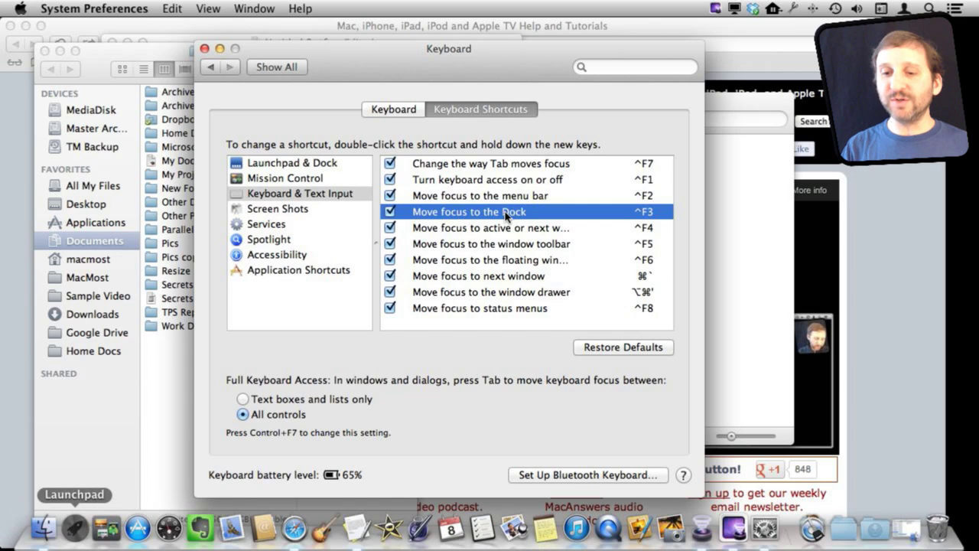
{"action": "key", "text": "Right"}
{"action": "key", "text": "Right"}
{"action": "key", "text": "Right"}
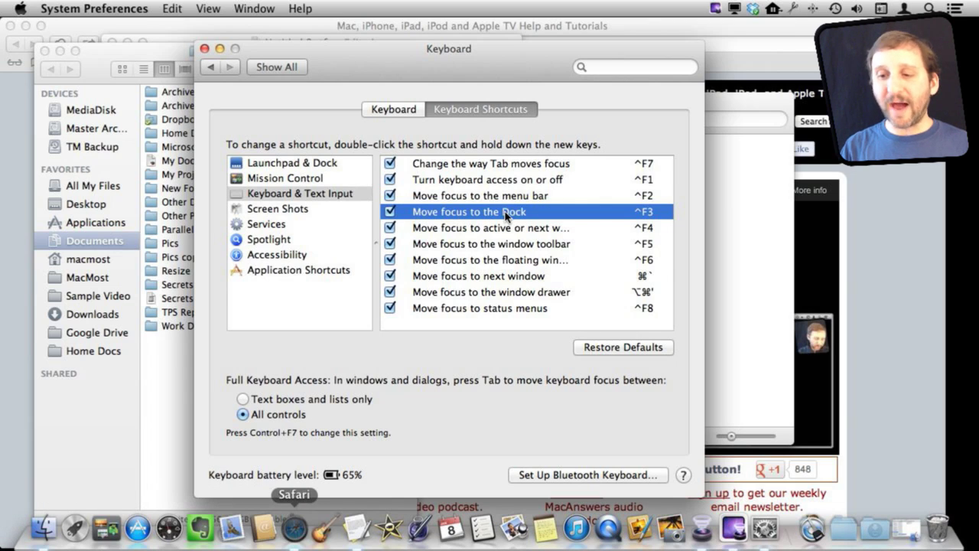
{"action": "key", "text": "Right"}
{"action": "key", "text": "Right"}
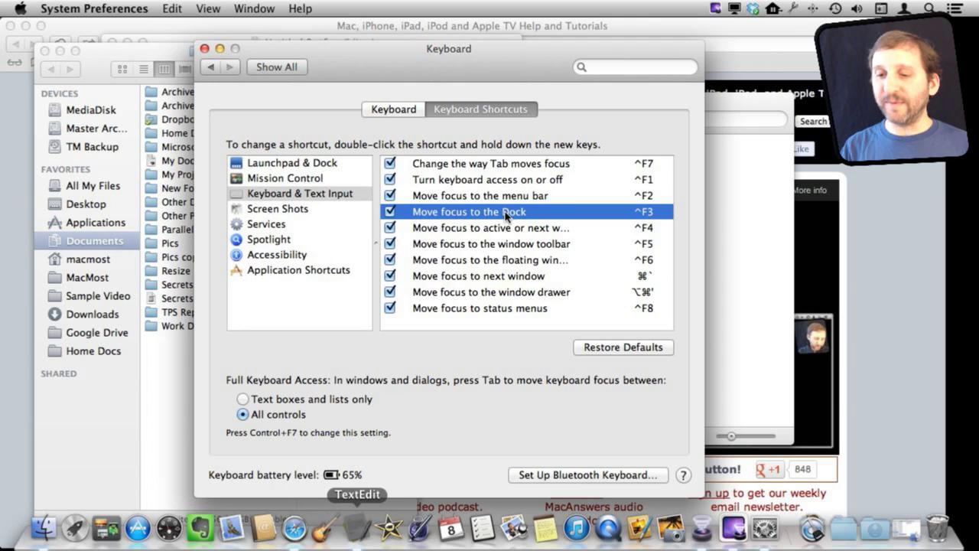
- Browse TextEdit's Dock menu by keyboard and open the recent document Paddlock.rtf
{"action": "key", "text": "Up"}
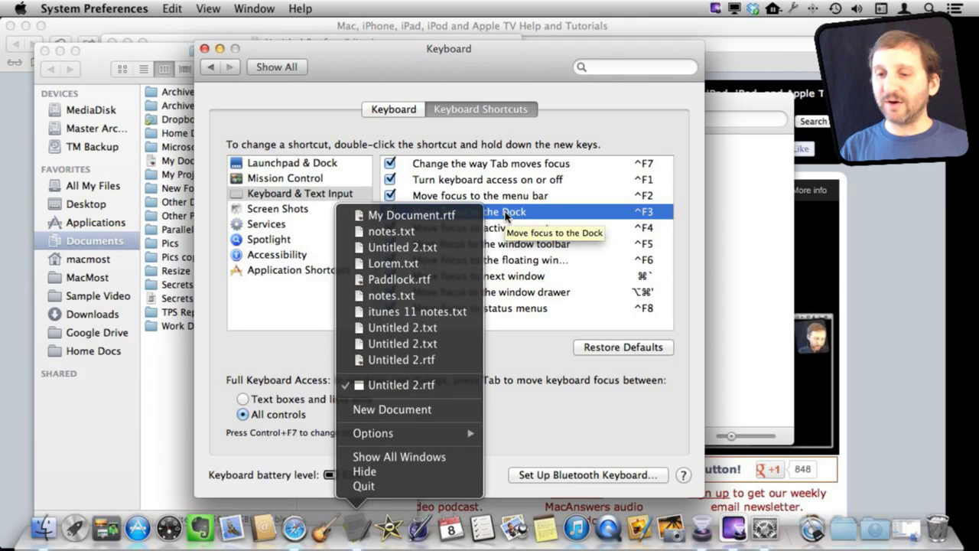
{"action": "key", "text": "Up"}
{"action": "key", "text": "Up"}
{"action": "key", "text": "Up"}
{"action": "key", "text": "Up"}
{"action": "key", "text": "Up"}
{"action": "key", "text": "Down"}
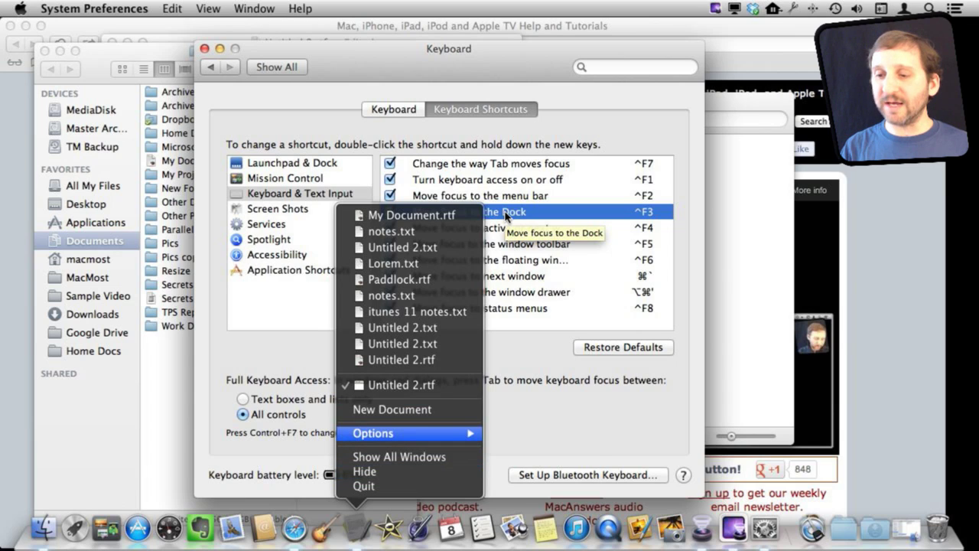
{"action": "key", "text": "Right"}
{"action": "key", "text": "Left"}
{"action": "key", "text": "Up"}
{"action": "key", "text": "Up"}
{"action": "key", "text": "Up"}
{"action": "key", "text": "Up"}
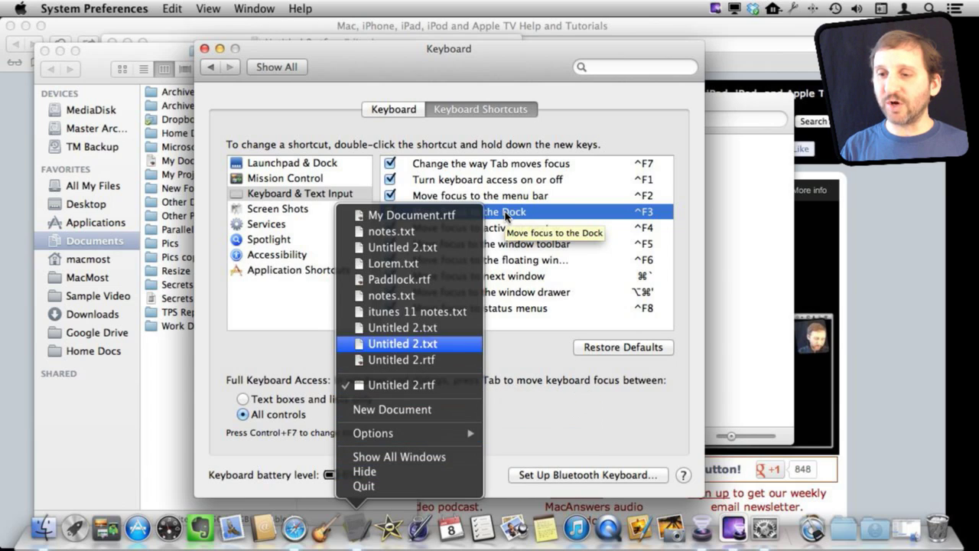
{"action": "key", "text": "Up"}
{"action": "key", "text": "Up"}
{"action": "key", "text": "Up"}
{"action": "key", "text": "Up"}
{"action": "key", "text": "Up"}
{"action": "key", "text": "Up"}
{"action": "key", "text": "Up"}
{"action": "key", "text": "Down"}
{"action": "key", "text": "Down"}
{"action": "key", "text": "Down"}
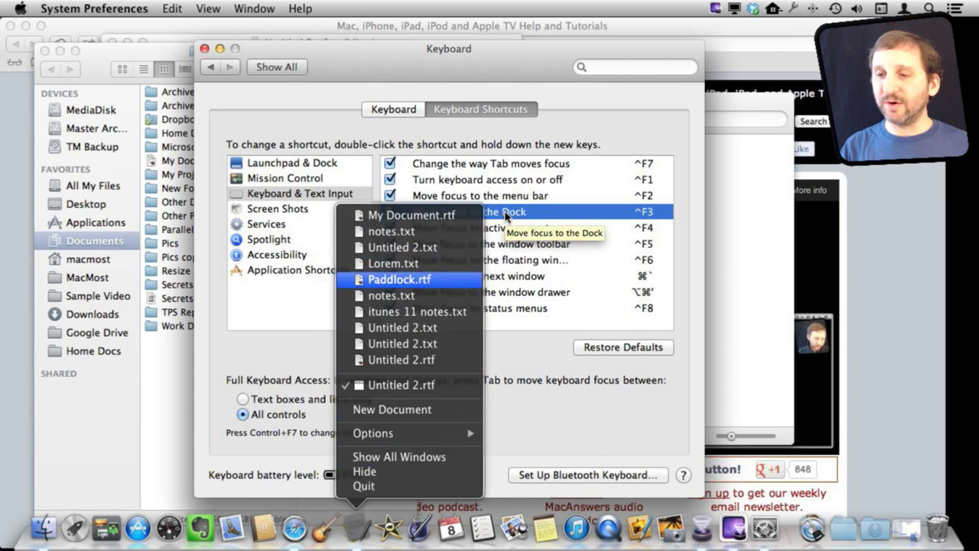
{"action": "key", "text": "Return"}
- Select the window toolbar shortcut in the list and move focus to the Other Docs Finder window
{"action": "key", "text": "Up"}
{"action": "key", "text": "Down"}
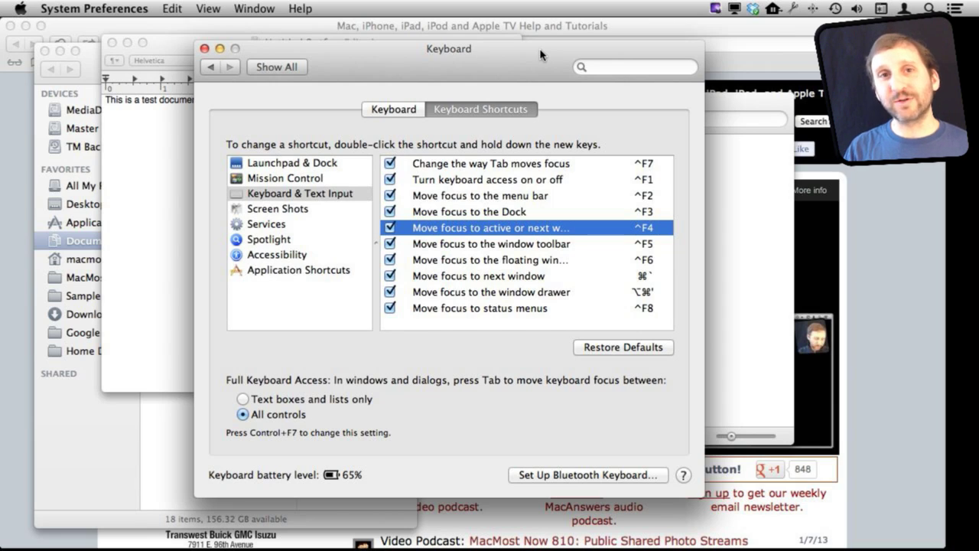
{"action": "key", "text": "Down"}
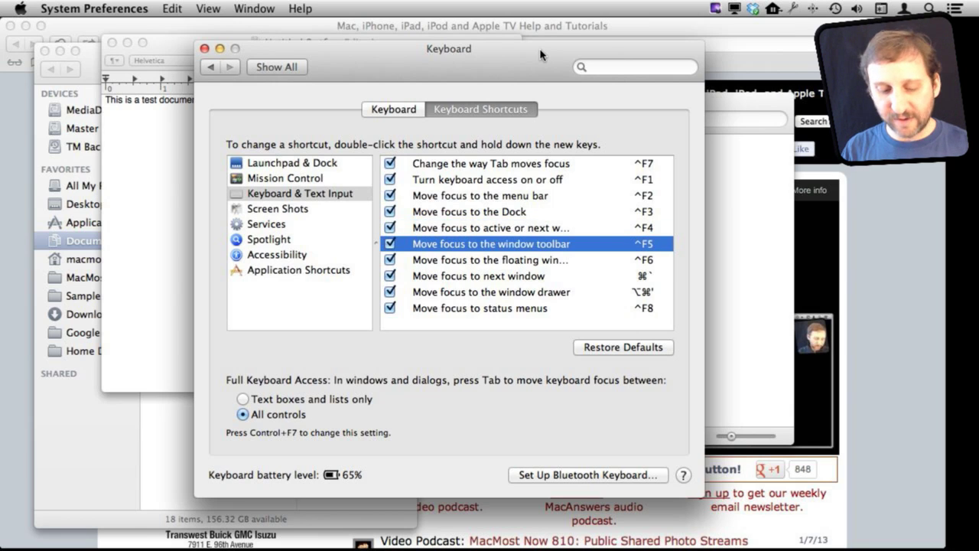
{"action": "key", "text": "ctrl+F4"}
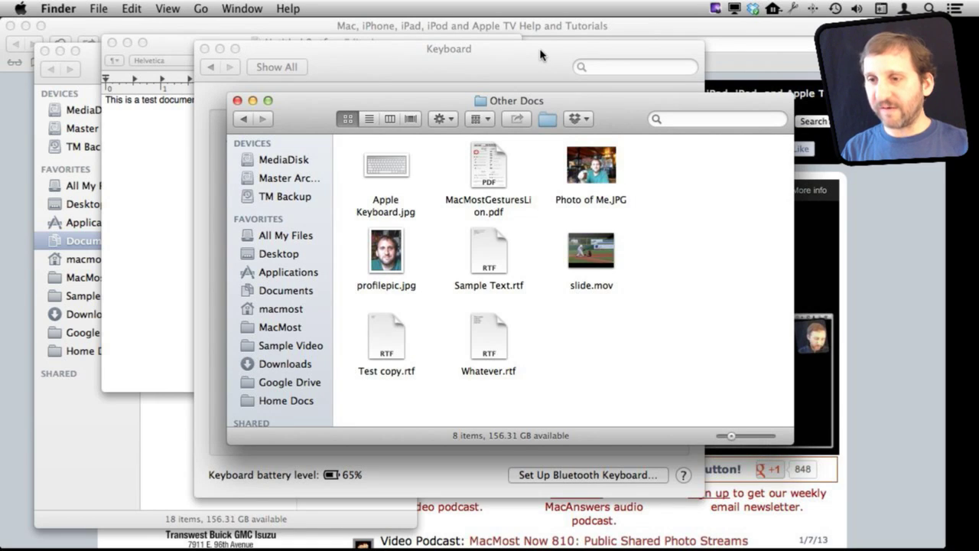
- Move keyboard focus to the Finder window's toolbar and go to Other Projects through the Back history
{"action": "key", "text": "super+bracketleft"}
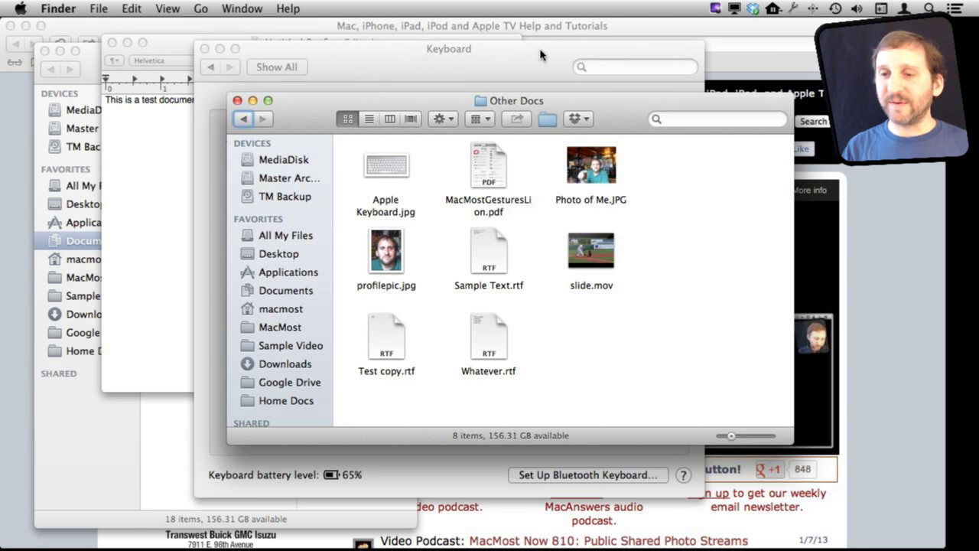
{"action": "key", "text": "Down"}
{"action": "key", "text": "Down"}
{"action": "key", "text": "Down"}
{"action": "key", "text": "Down"}
{"action": "key", "text": "Down"}
{"action": "key", "text": "Down"}
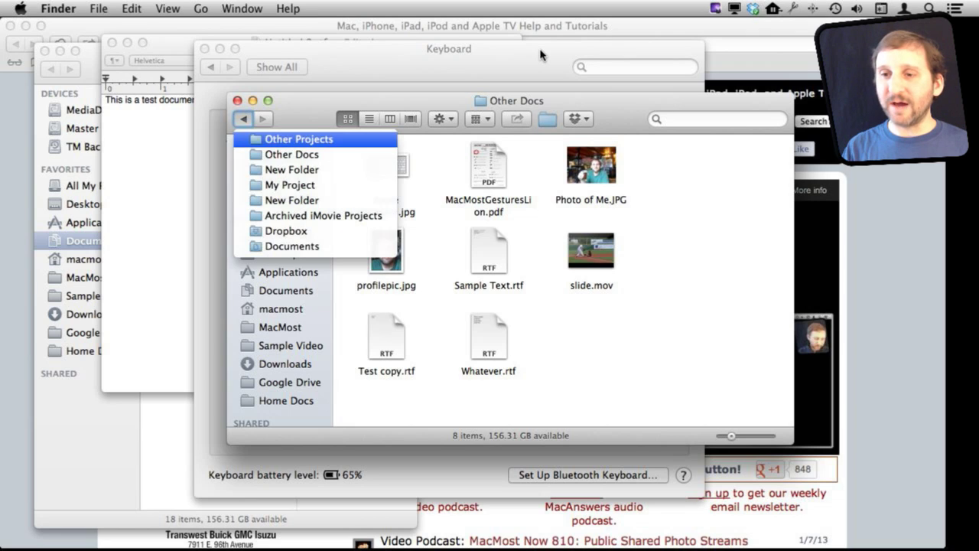
{"action": "key", "text": "Up"}
{"action": "key", "text": "Up"}
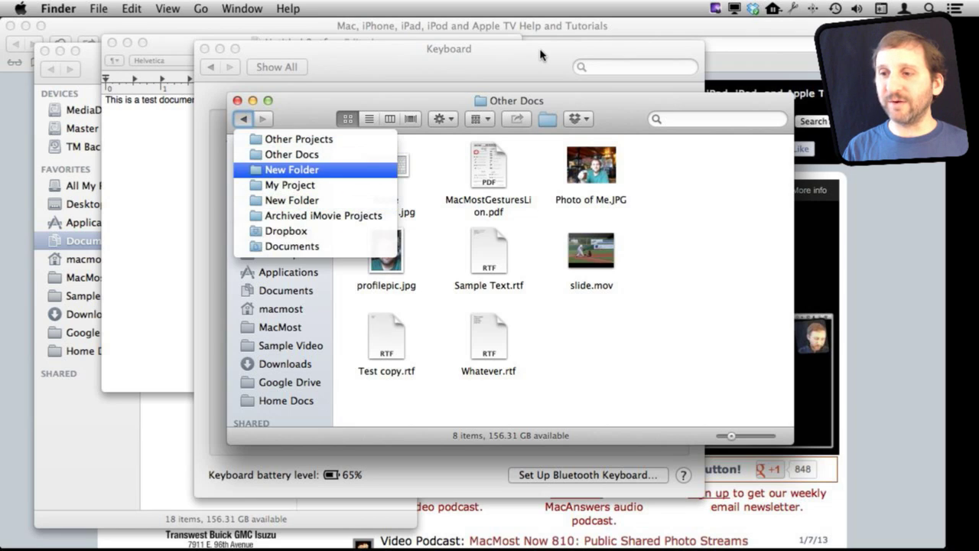
{"action": "key", "text": "Up"}
{"action": "key", "text": "Up"}
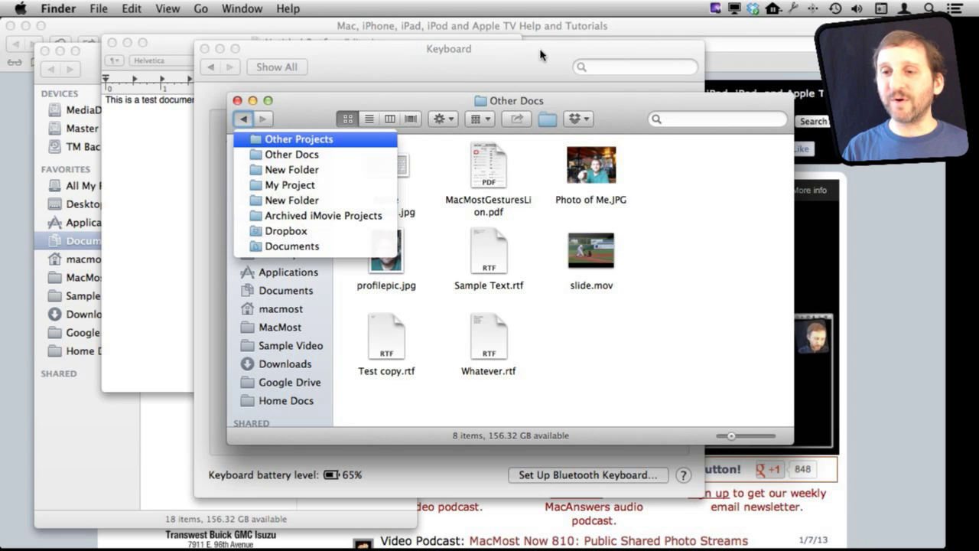
{"action": "key", "text": "Return"}
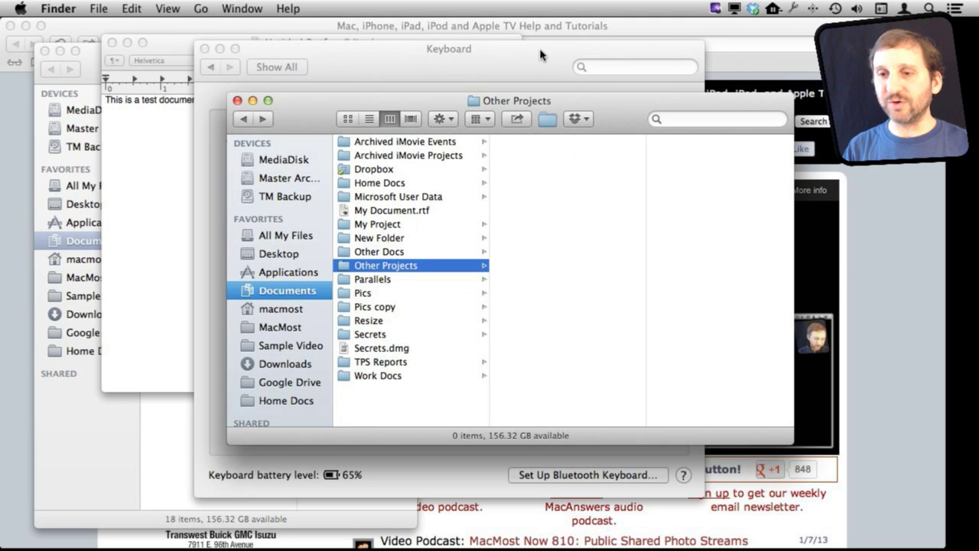
- Move keyboard focus to the Other Projects window's toolbar and over to its Back control
{"action": "key", "text": "ctrl+F5"}
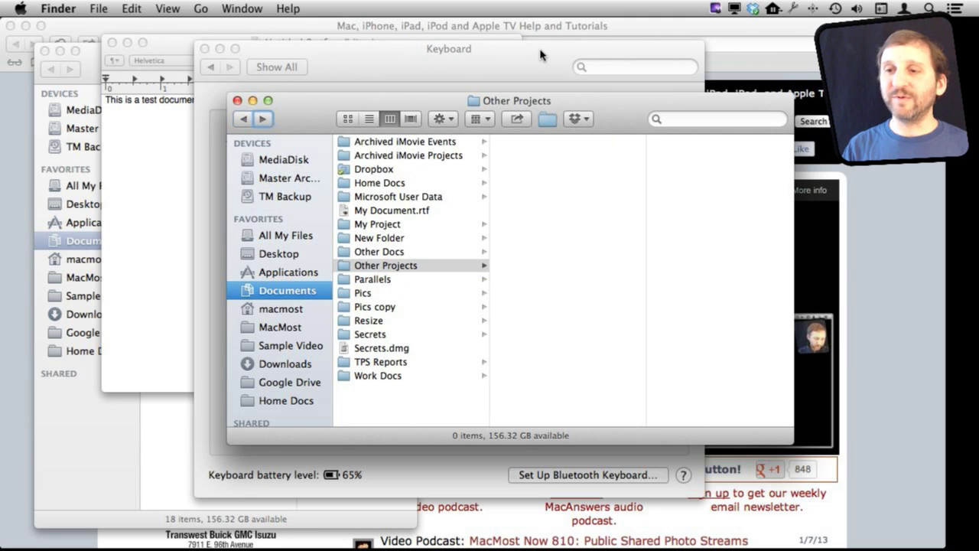
{"action": "key", "text": "Left"}
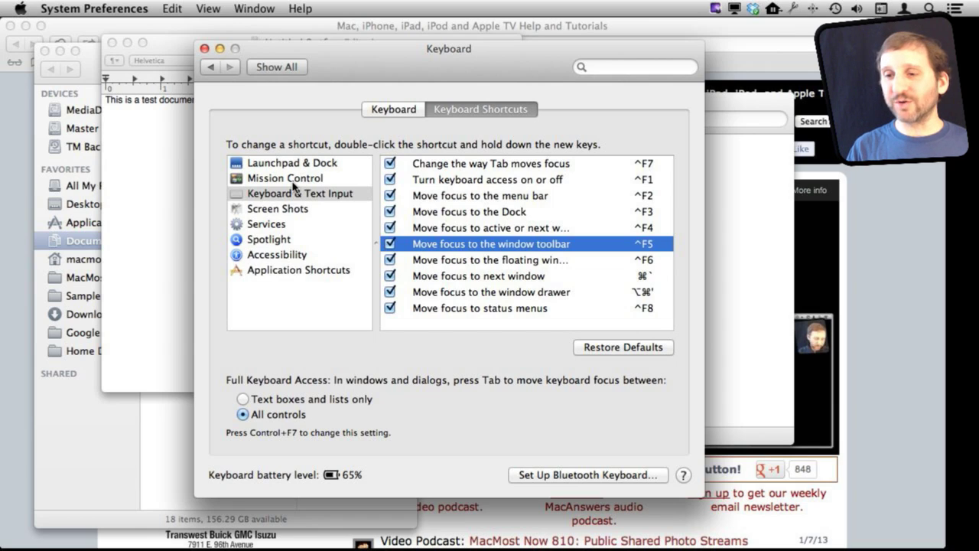
- Bring the Documents Finder window forward and go to the Documents folder from the Go commands
{"action": "left_click", "coordinate": [85, 90]}
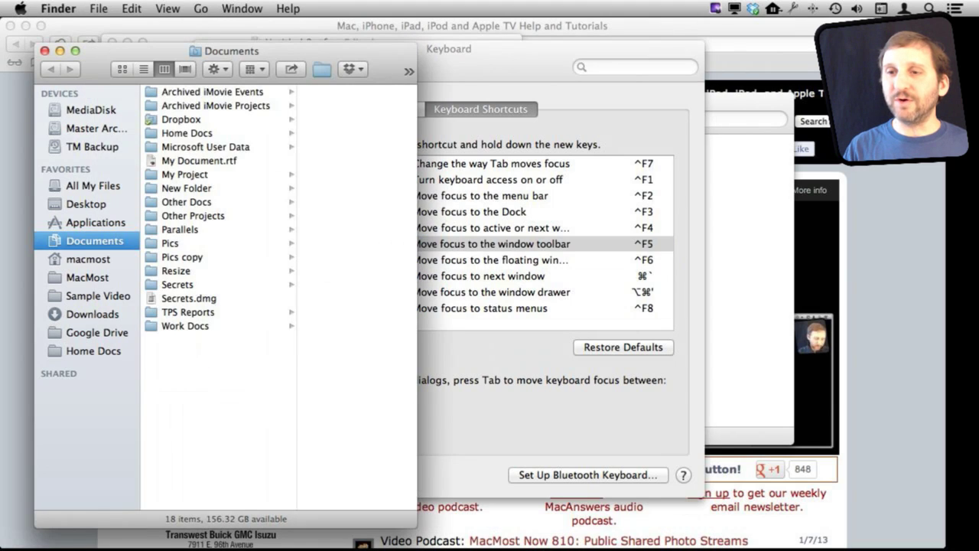
{"action": "left_click", "coordinate": [201, 9]}
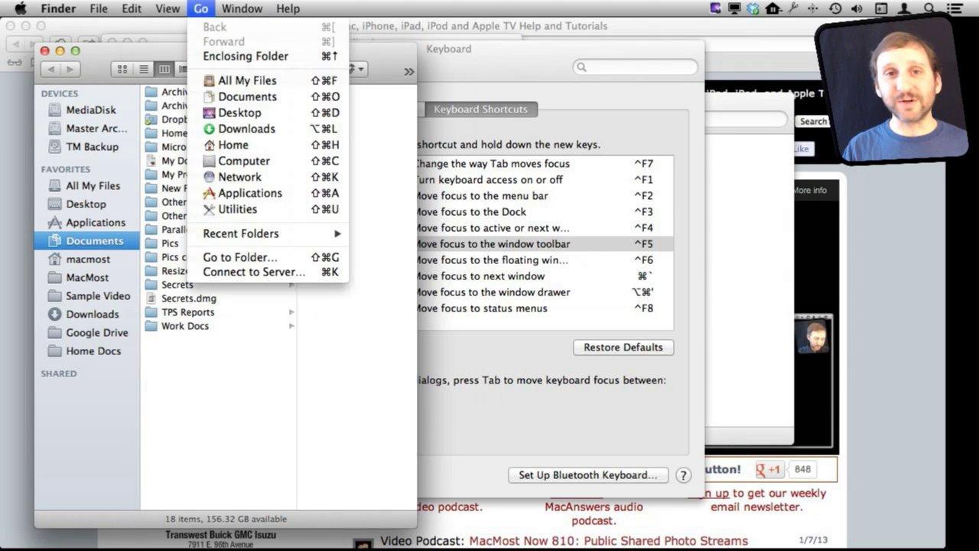
{"action": "left_click", "coordinate": [245, 97]}
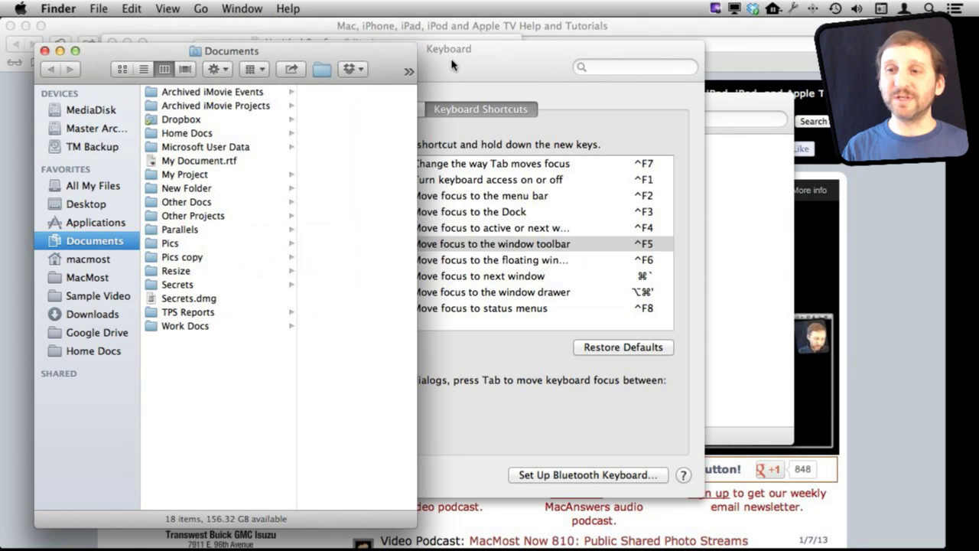
- Return to the Keyboard preferences and cycle keyboard focus through the open windows to Safari's macmost.com page
{"action": "left_click", "coordinate": [486, 491]}
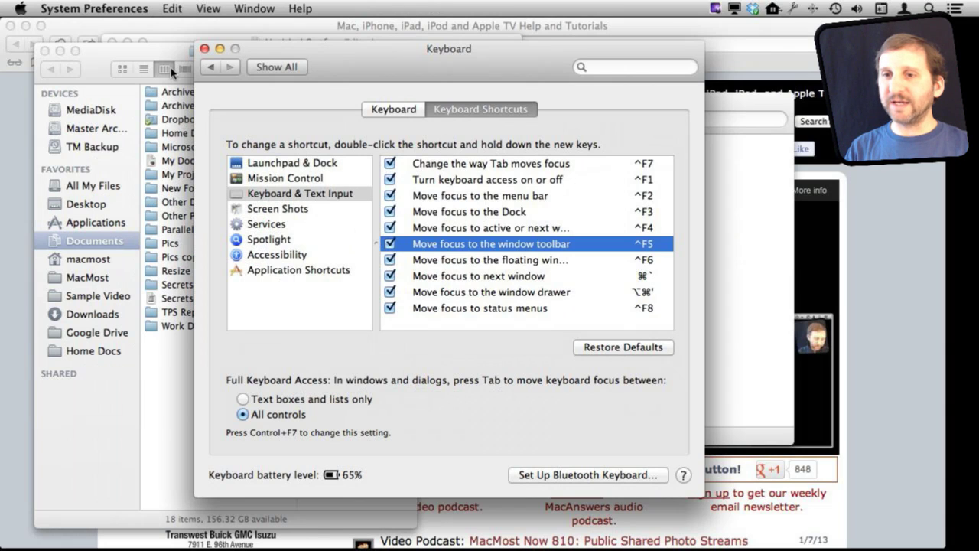
{"action": "key", "text": "ctrl+F4"}
{"action": "key", "text": "ctrl+F4"}
{"action": "key", "text": "ctrl+F4"}
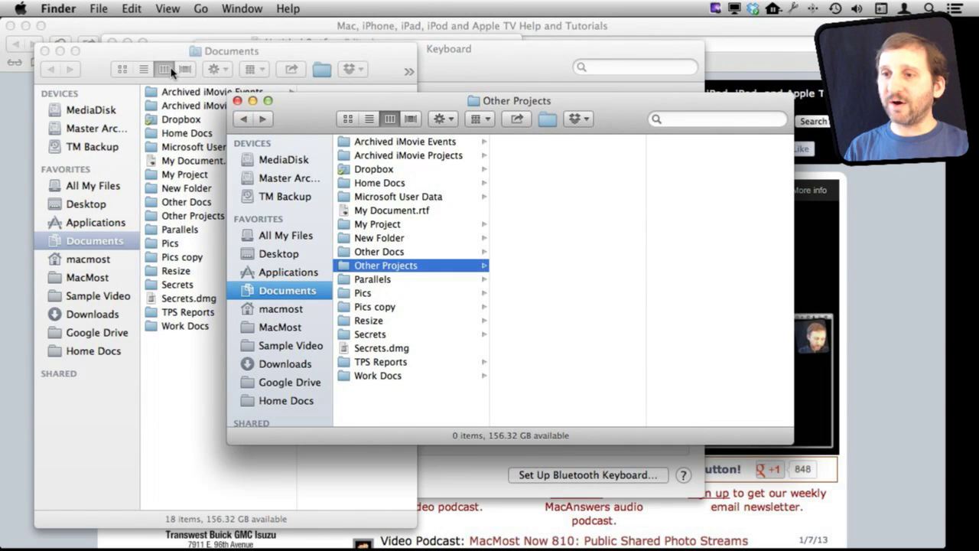
{"action": "key", "text": "ctrl+F4"}
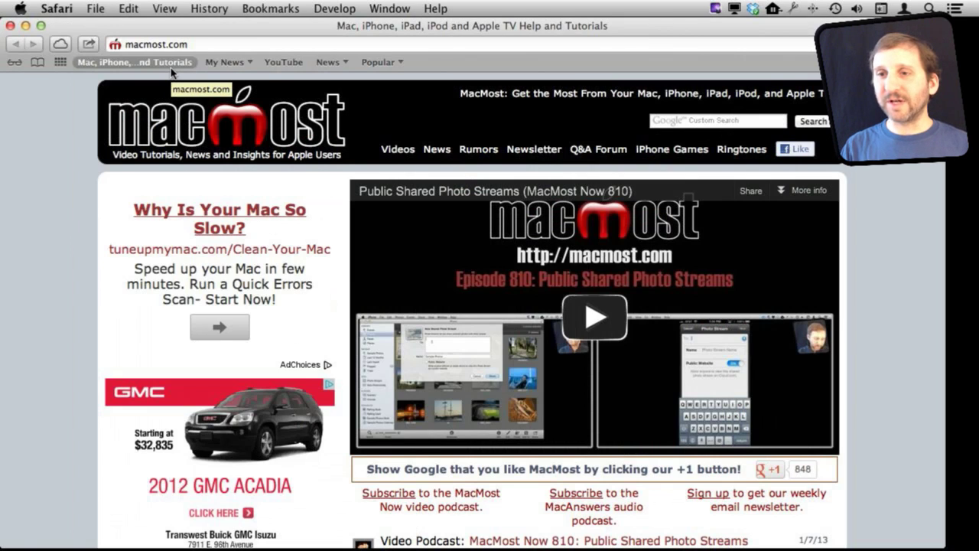
- Display Safari's Bookmarks commands and dismiss them without choosing one
{"action": "left_click", "coordinate": [271, 9]}
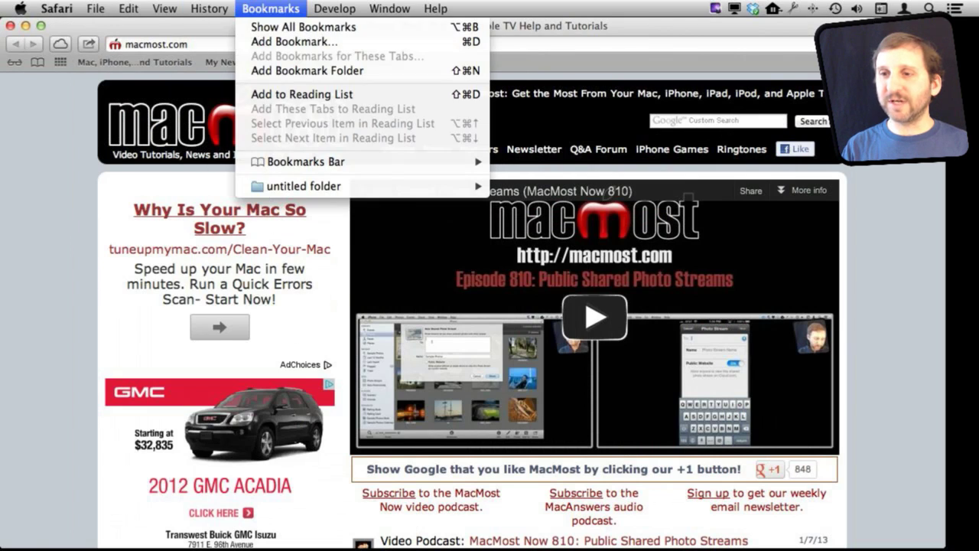
{"action": "mouse_move", "coordinate": [164, 8]}
{"action": "key", "text": "Escape"}
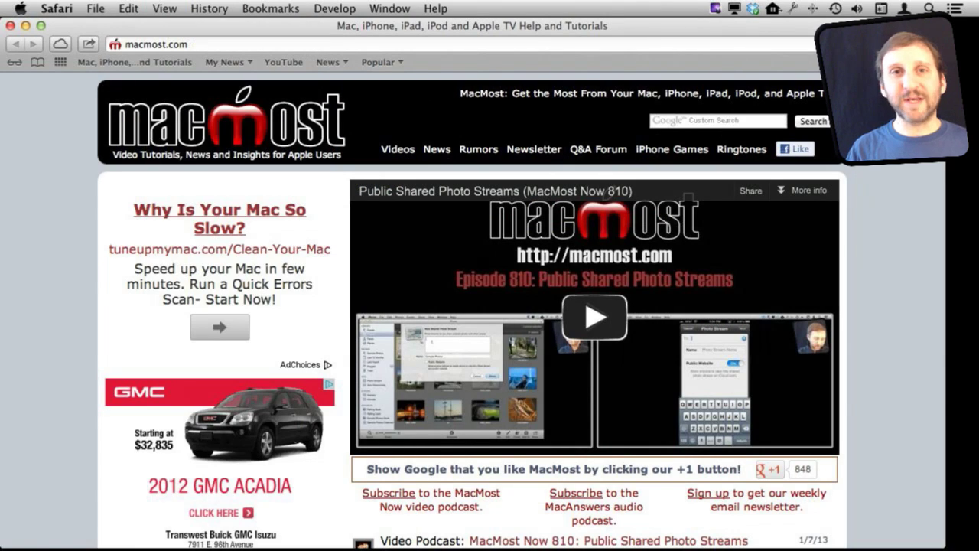
- Look through the macmost.com home page down to the Special Guides links and back up
{"action": "scroll", "coordinate": [520, 305], "scroll_direction": "down", "scroll_amount": 10}
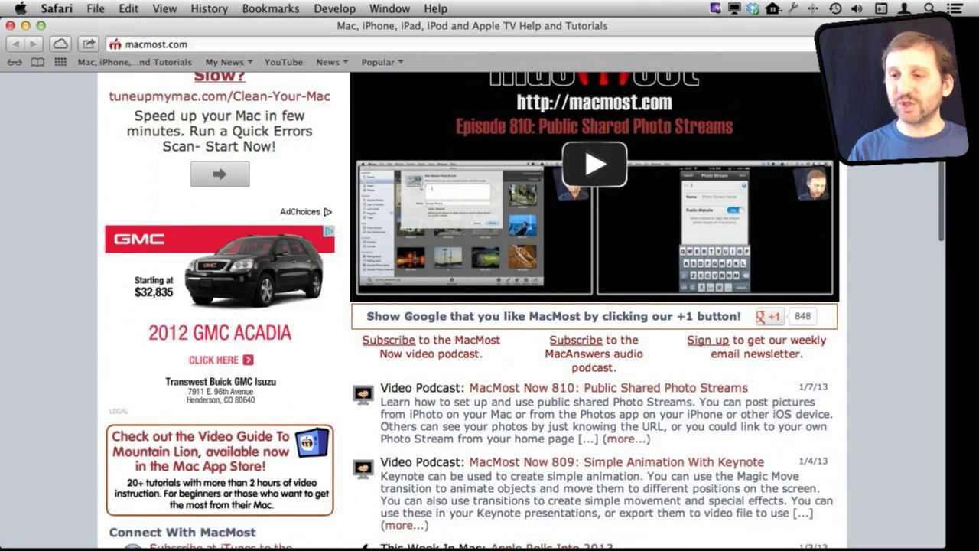
{"action": "scroll", "coordinate": [520, 305], "scroll_direction": "down", "scroll_amount": 8}
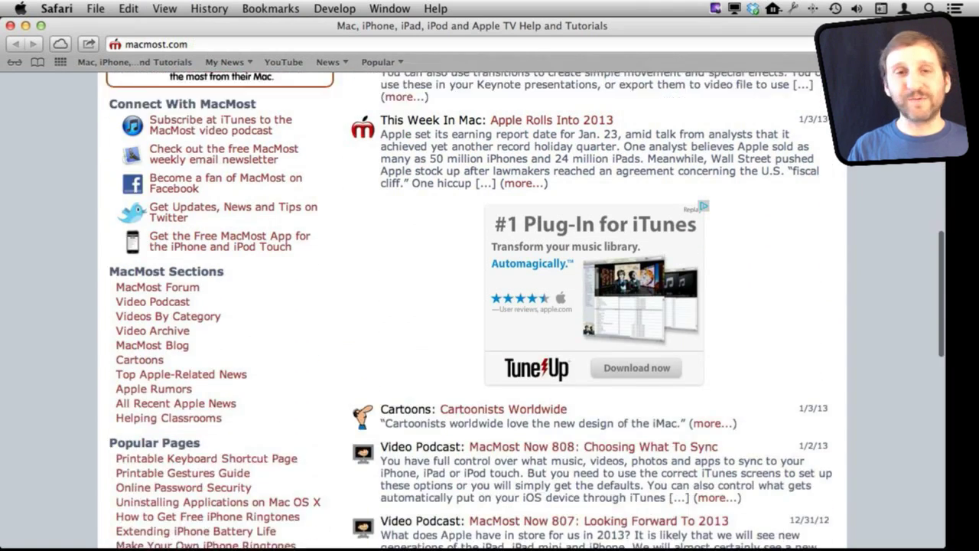
{"action": "scroll", "coordinate": [520, 306], "scroll_direction": "up", "scroll_amount": 4}
{"action": "scroll", "coordinate": [520, 306], "scroll_direction": "down", "scroll_amount": 3}
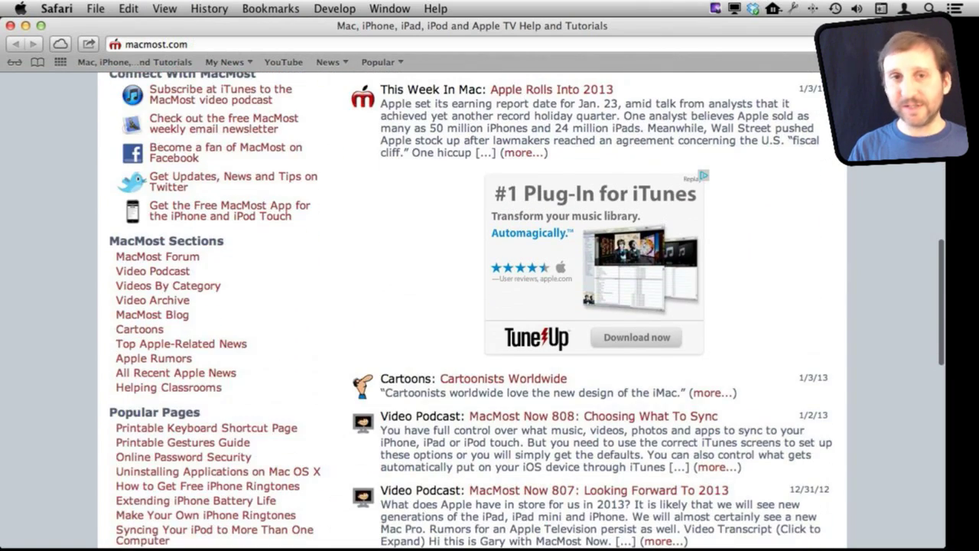
{"action": "scroll", "coordinate": [520, 306], "scroll_direction": "down", "scroll_amount": 4}
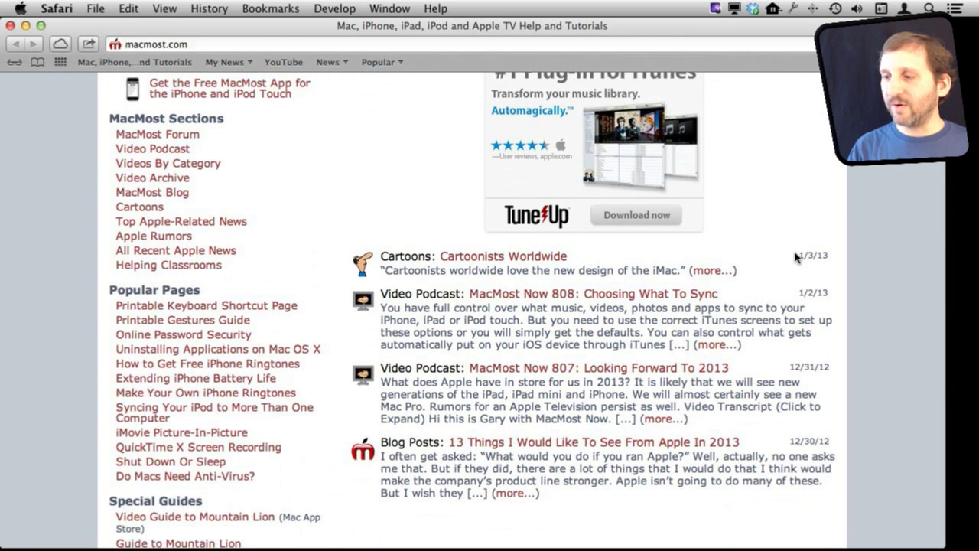
{"action": "scroll", "coordinate": [877, 332], "scroll_direction": "down", "scroll_amount": 3}
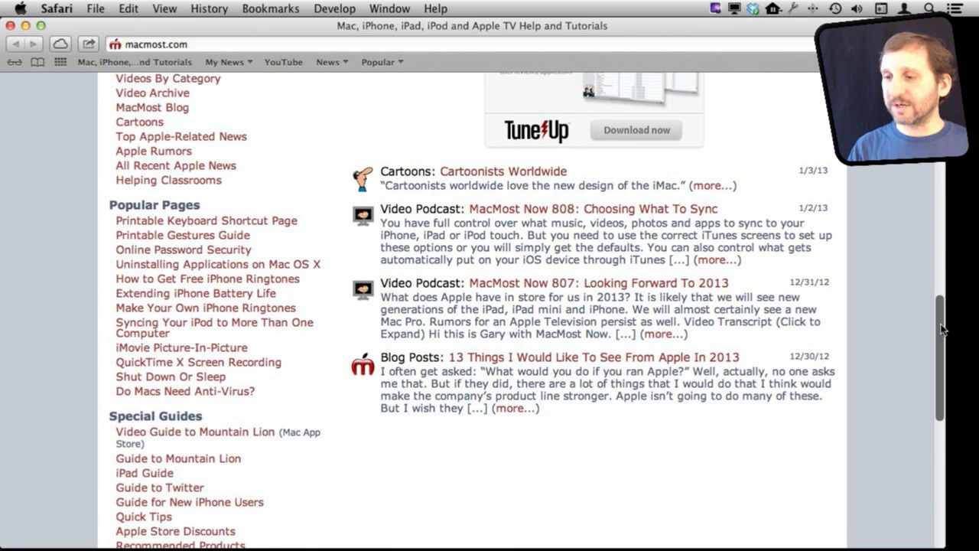
{"action": "scroll", "coordinate": [922, 329], "scroll_direction": "up", "scroll_amount": 15}
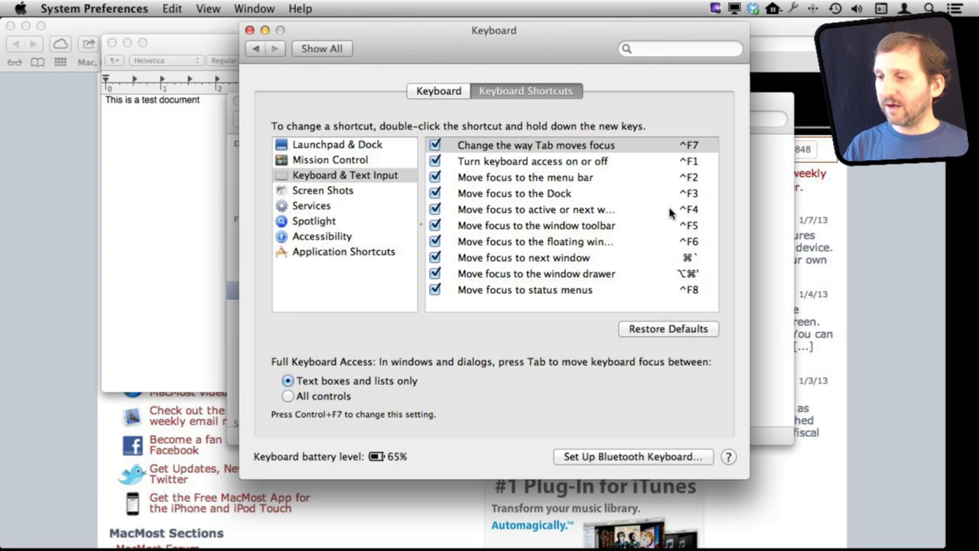
- Highlight the "Change the way Tab moves focus" shortcut in the Keyboard preferences and switch to Finder
{"action": "left_click", "coordinate": [633, 147]}
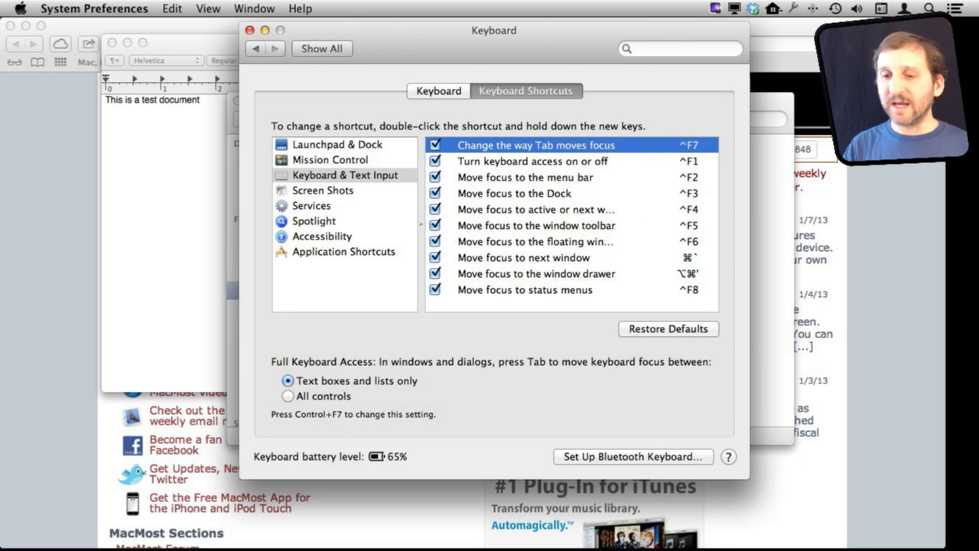
{"action": "mouse_move", "coordinate": [43, 541]}
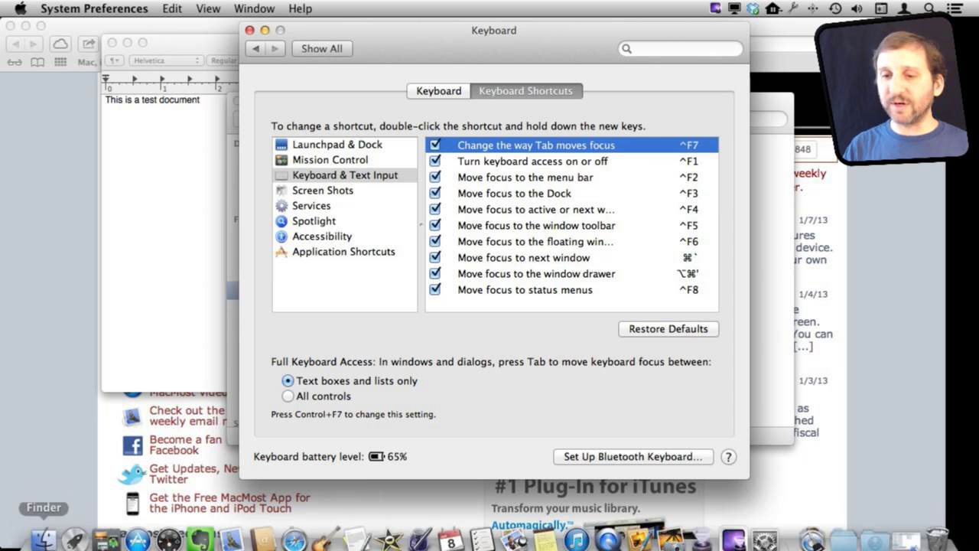
{"action": "left_click", "coordinate": [44, 535]}
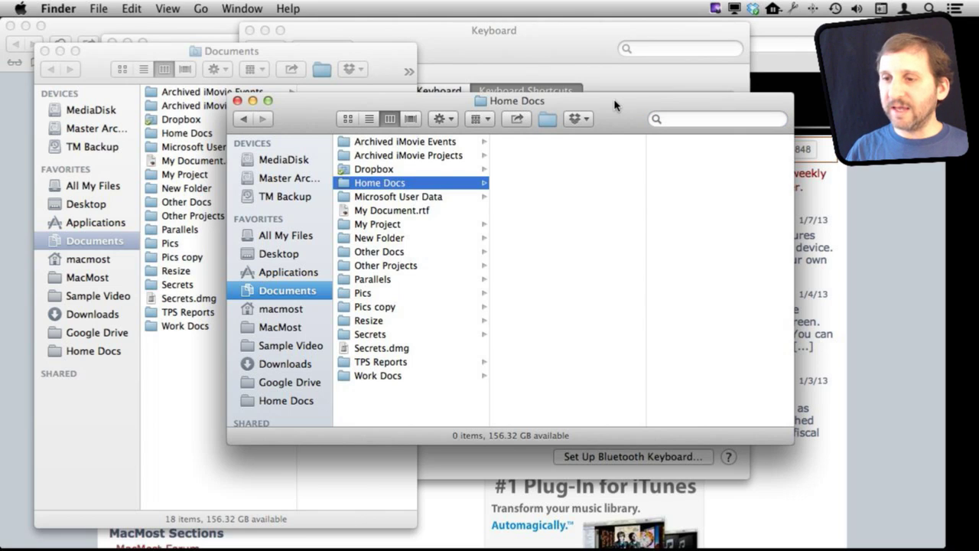
- Move the selection down and up through the Documents folder's items, ending on Home Docs
{"action": "key", "text": "Down"}
{"action": "key", "text": "Down"}
{"action": "key", "text": "Down"}
{"action": "key", "text": "Down"}
{"action": "key", "text": "Up"}
{"action": "key", "text": "Up"}
{"action": "key", "text": "Up"}
{"action": "key", "text": "Up"}
{"action": "key", "text": "Up"}
{"action": "key", "text": "Up"}
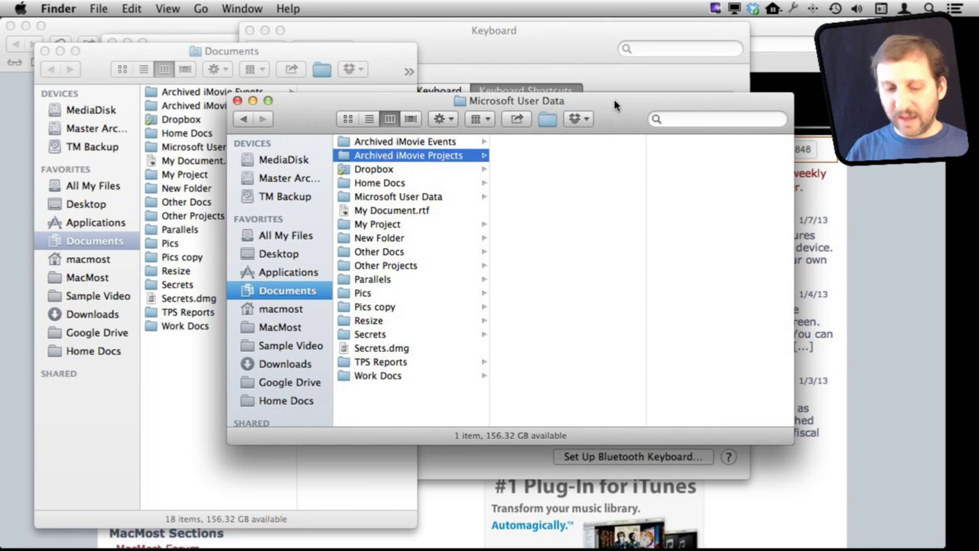
{"action": "key", "text": "Down"}
{"action": "key", "text": "Down"}
- Put keyboard focus in the Finder window's search field and cycle it through the window's controls back to the file list
{"action": "key", "text": "super+f"}
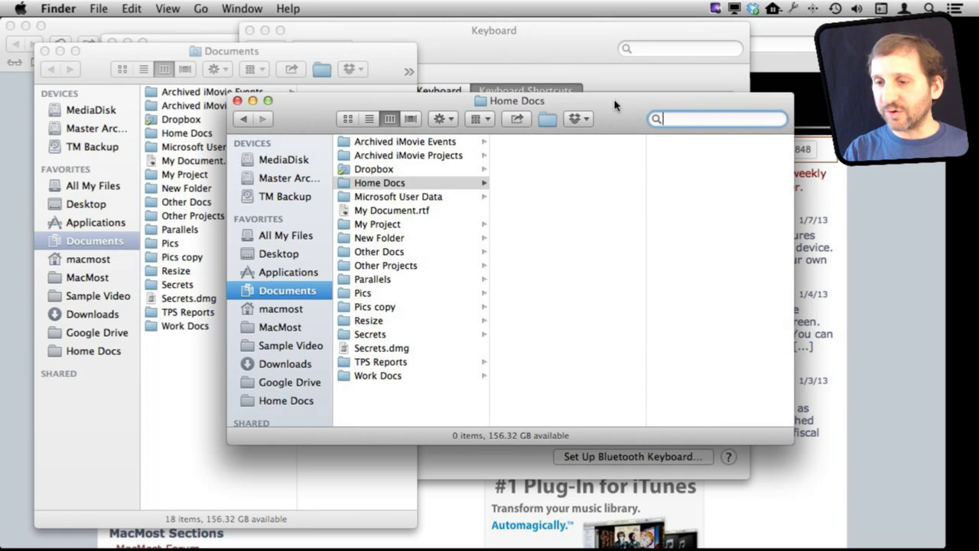
{"action": "key", "text": "Tab"}
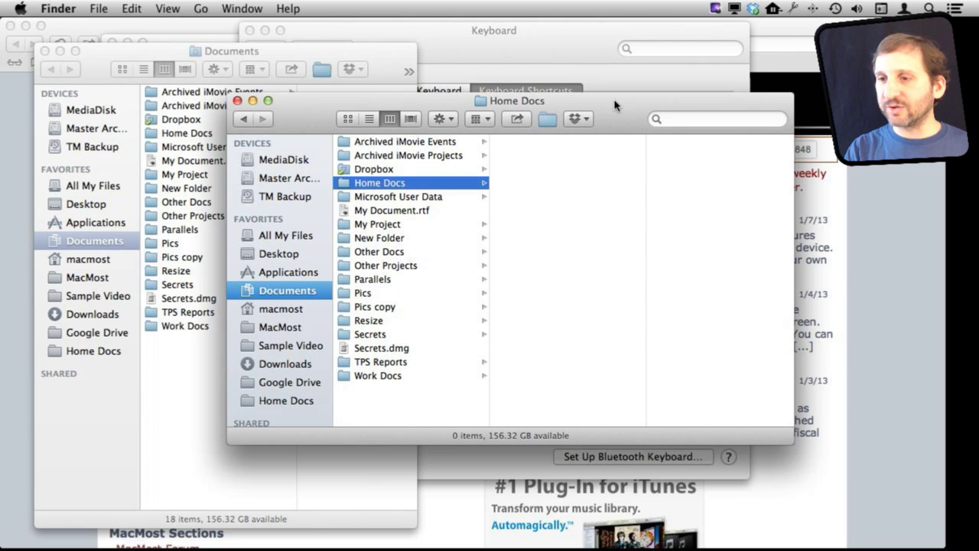
{"action": "key", "text": "Tab"}
{"action": "key", "text": "Tab"}
{"action": "key", "text": "Tab"}
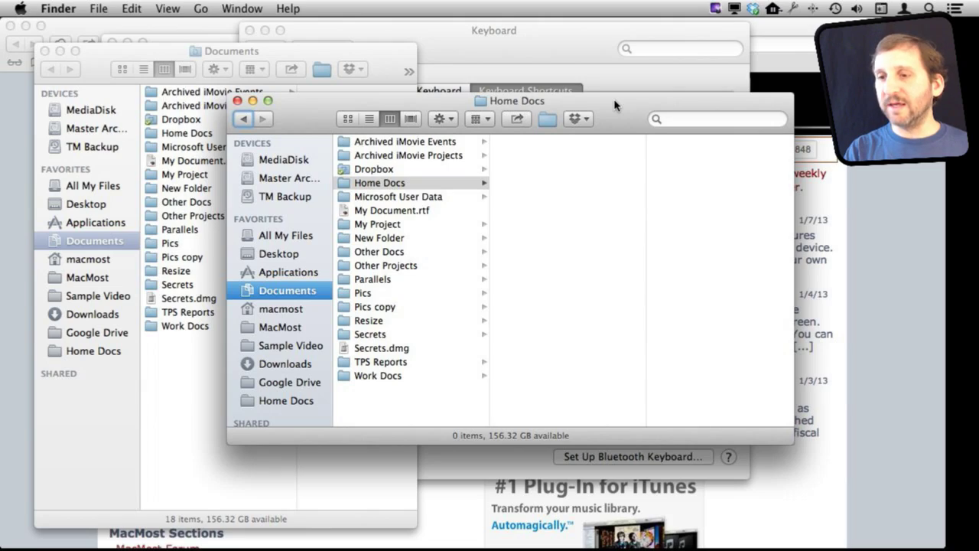
{"action": "key", "text": "Tab"}
{"action": "key", "text": "Tab"}
{"action": "key", "text": "Tab"}
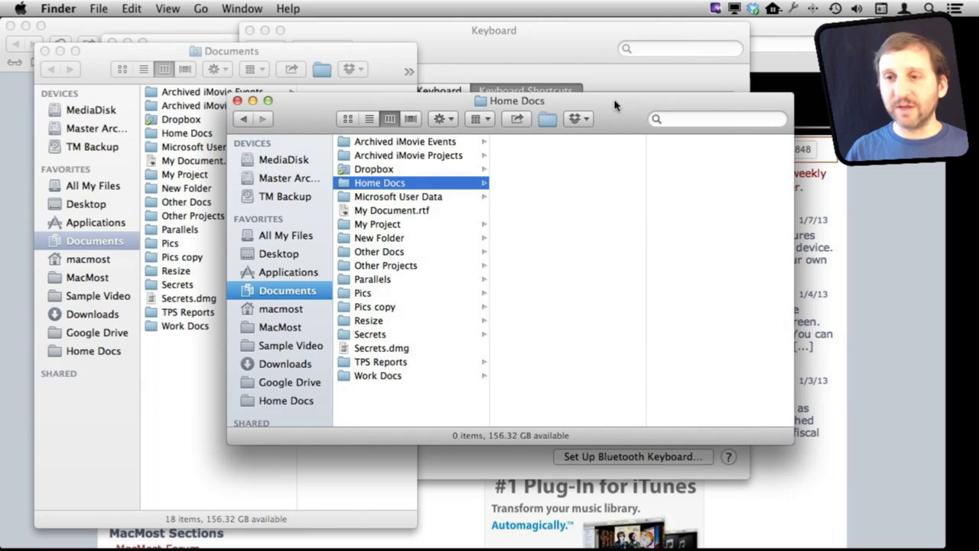